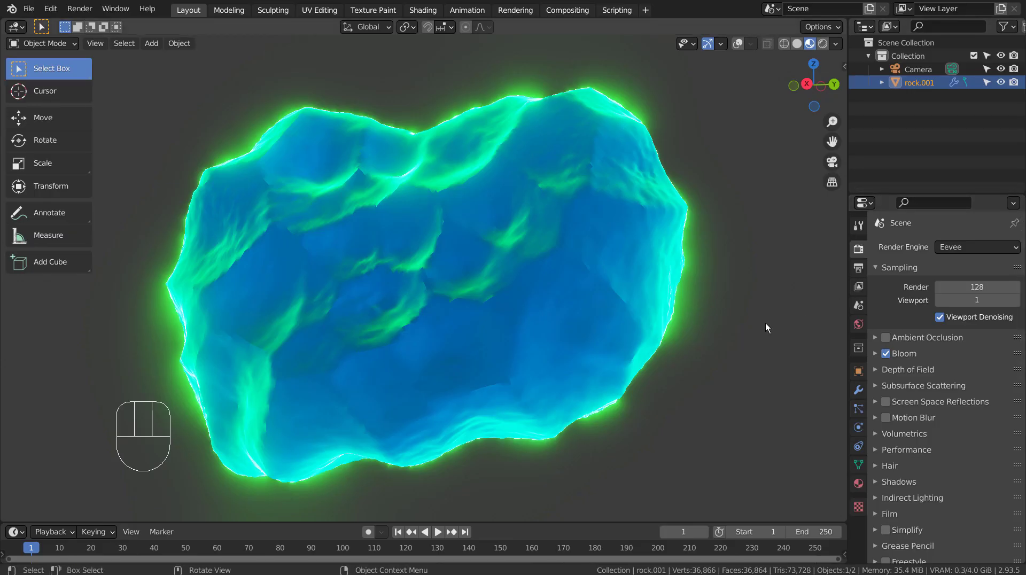
# Orbit the view around the finished glowing rock.001 crystal
pyautogui.moveTo(765, 322)
pyautogui.mouseDown(button='middle')
pyautogui.moveTo(652, 357)
pyautogui.moveTo(519, 358)
pyautogui.moveTo(494, 338)
pyautogui.moveTo(495, 319)
pyautogui.moveTo(531, 278)
pyautogui.moveTo(580, 249)
pyautogui.moveTo(668, 238)
pyautogui.moveTo(740, 240)
pyautogui.moveTo(818, 295)
pyautogui.moveTo(813, 338)
pyautogui.moveTo(772, 348)
pyautogui.moveTo(760, 322)
pyautogui.moveTo(800, 303)
pyautogui.moveTo(803, 328)
pyautogui.moveTo(764, 337)
pyautogui.mouseUp(button='middle')
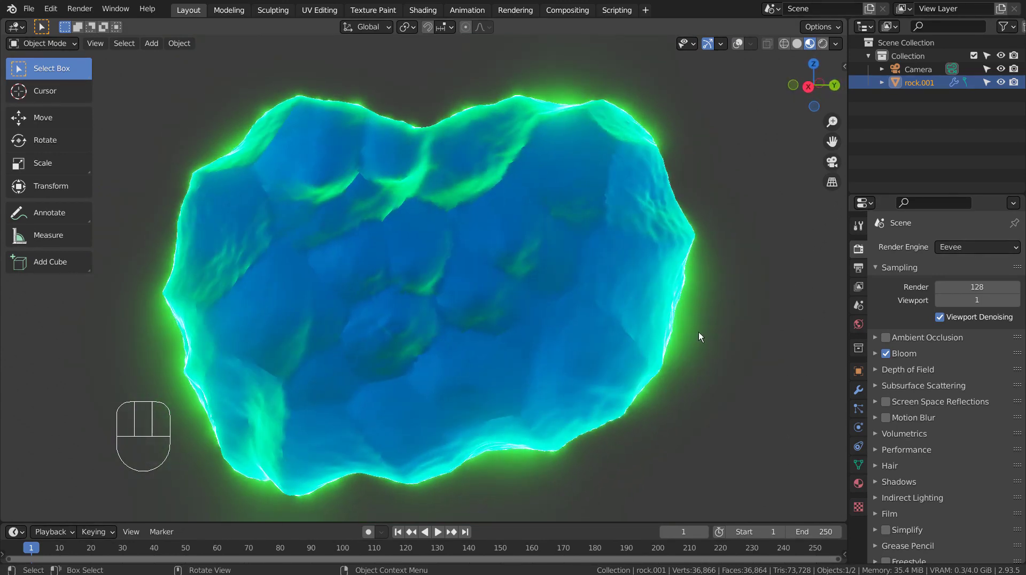
# Hide rock.001 so the viewport is empty, then zoom out and orbit
pyautogui.press('h')
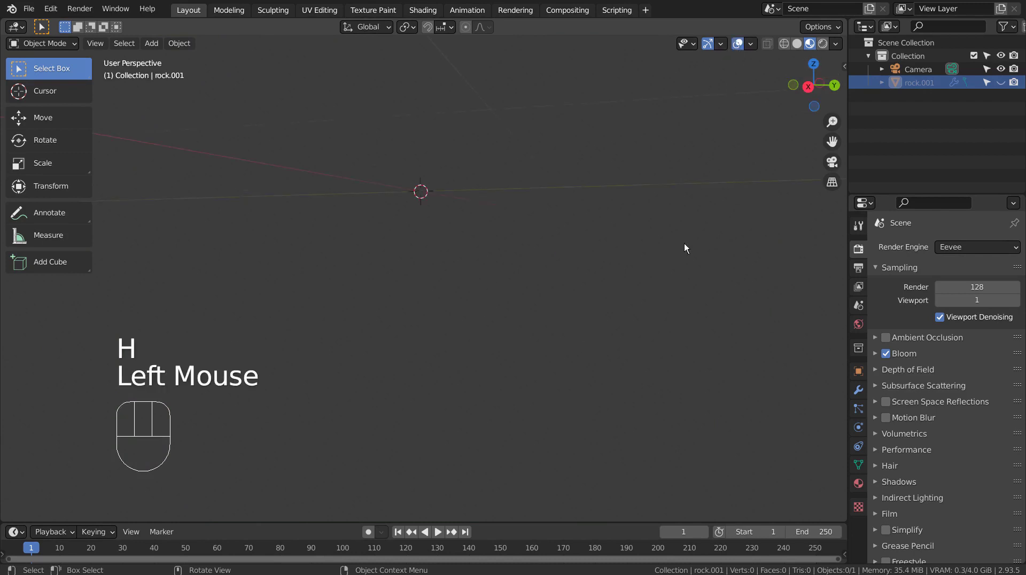
pyautogui.scroll(-2, 684, 246)
pyautogui.moveTo(676, 226); pyautogui.dragTo(666, 259, button='middle')
pyautogui.scroll(-2, 642, 235)
# Bring up the Add > Mesh submenu that lists the Rock Generator
pyautogui.keyDown('shift'); pyautogui.moveTo(623, 213); pyautogui.dragTo(576, 279, button='middle'); pyautogui.keyUp('shift')
pyautogui.hotkey('shift', 'a')
pyautogui.moveTo(477, 255)
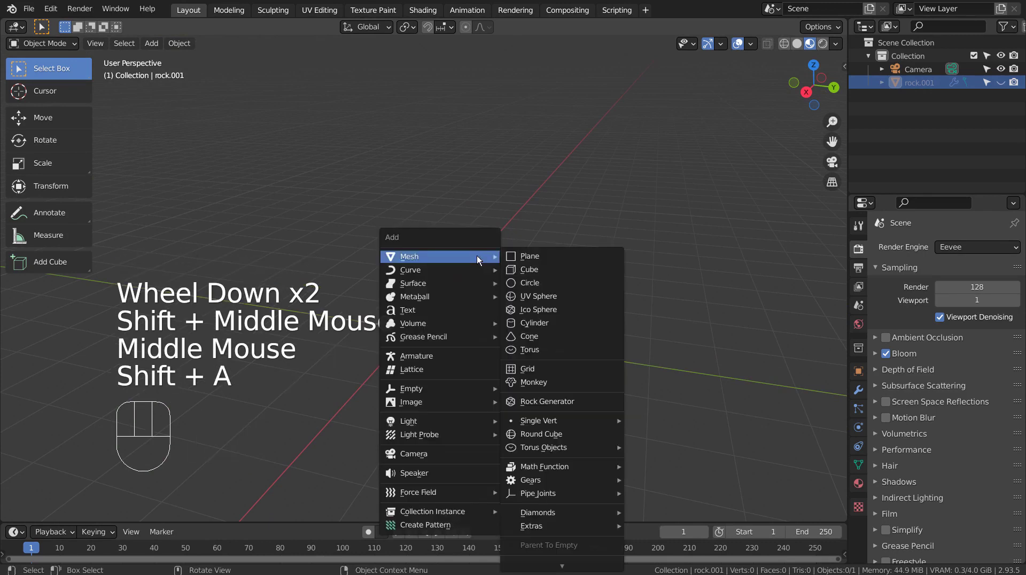
# Add a new rock to the scene with the Rock Generator
pyautogui.click(591, 404)
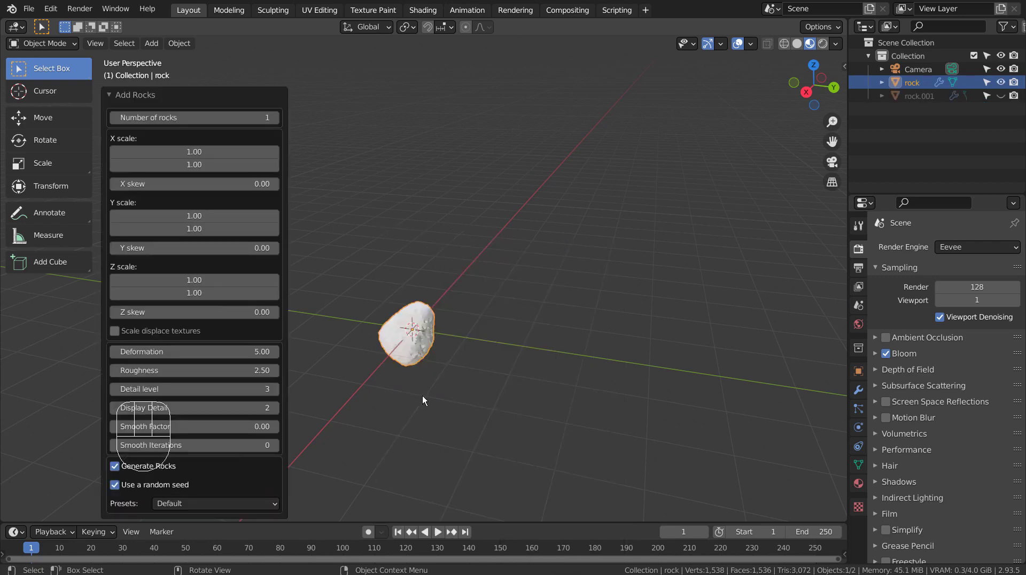
pyautogui.moveTo(422, 397); pyautogui.dragTo(549, 379, button='middle')
pyautogui.scroll(4, 522, 369)
pyautogui.keyDown('shift'); pyautogui.moveTo(593, 414); pyautogui.dragTo(358, 397, button='middle'); pyautogui.keyUp('shift')
# Apply the Asteroid preset, then reapply it to get a new random shape
pyautogui.click(262, 503)
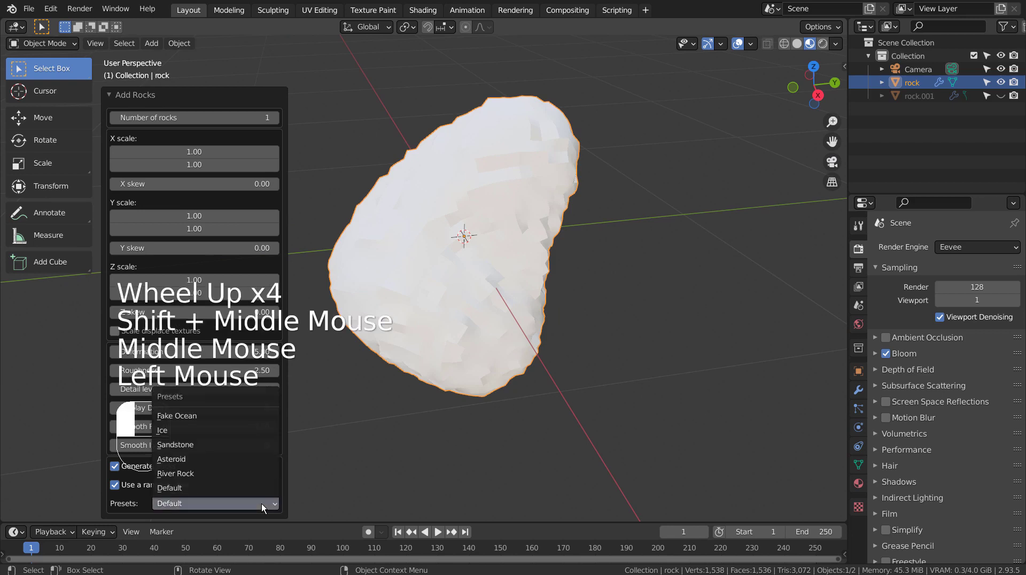
pyautogui.click(262, 461)
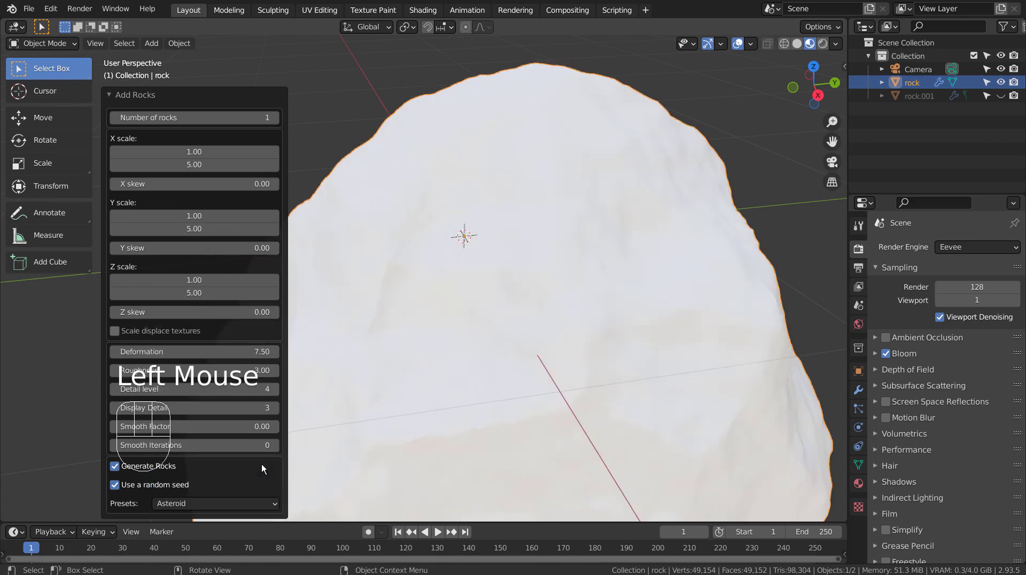
pyautogui.scroll(-2, 541, 404)
pyautogui.moveTo(580, 403); pyautogui.dragTo(204, 469, button='middle')
pyautogui.click(209, 504)
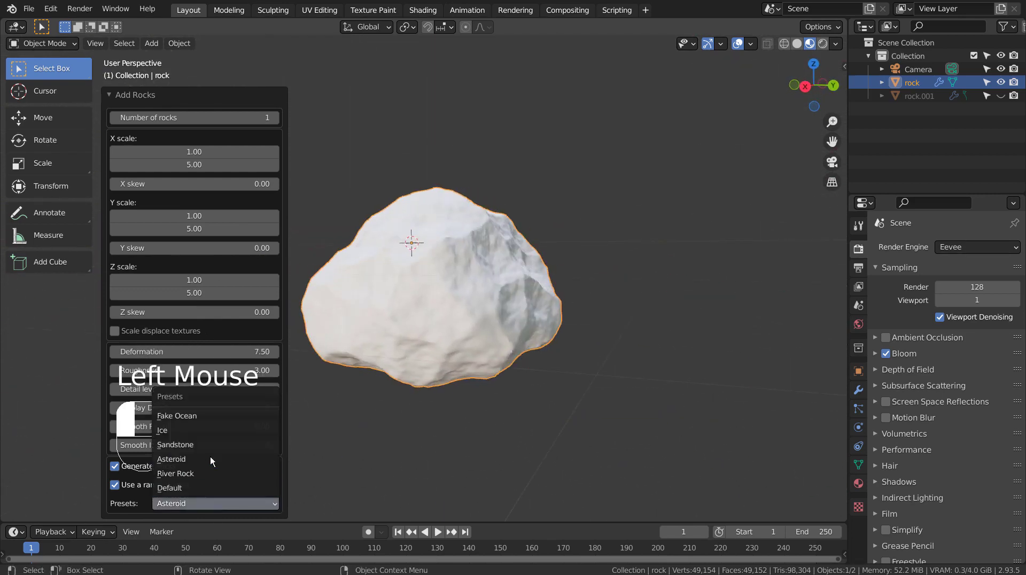
pyautogui.click(214, 464)
pyautogui.moveTo(351, 376); pyautogui.dragTo(554, 328, button='middle')
pyautogui.scroll(1, 515, 424)
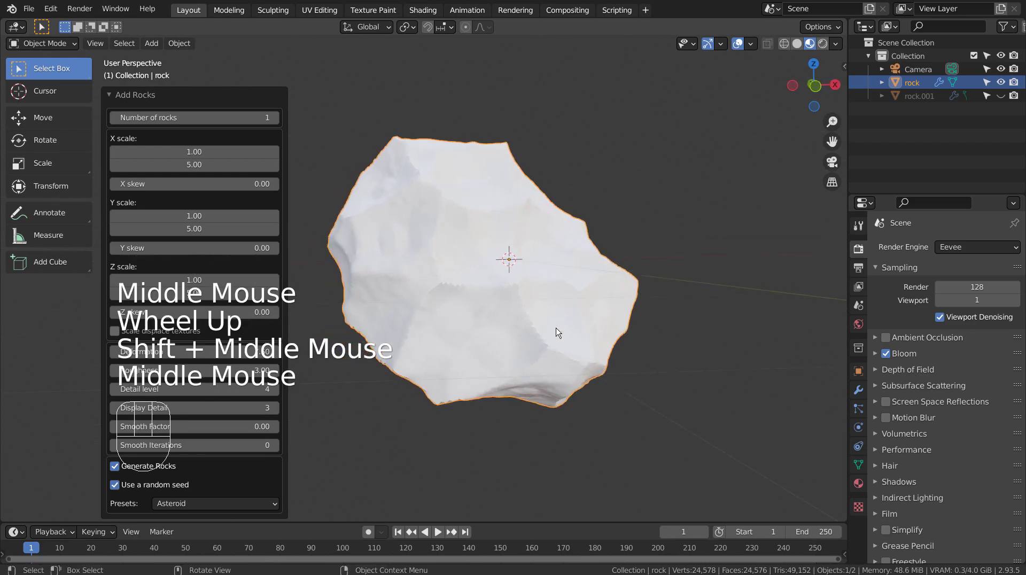
# Assign the existing Material.001 to the new rock so it glows blue-green
pyautogui.click(554, 310)
pyautogui.click(860, 483)
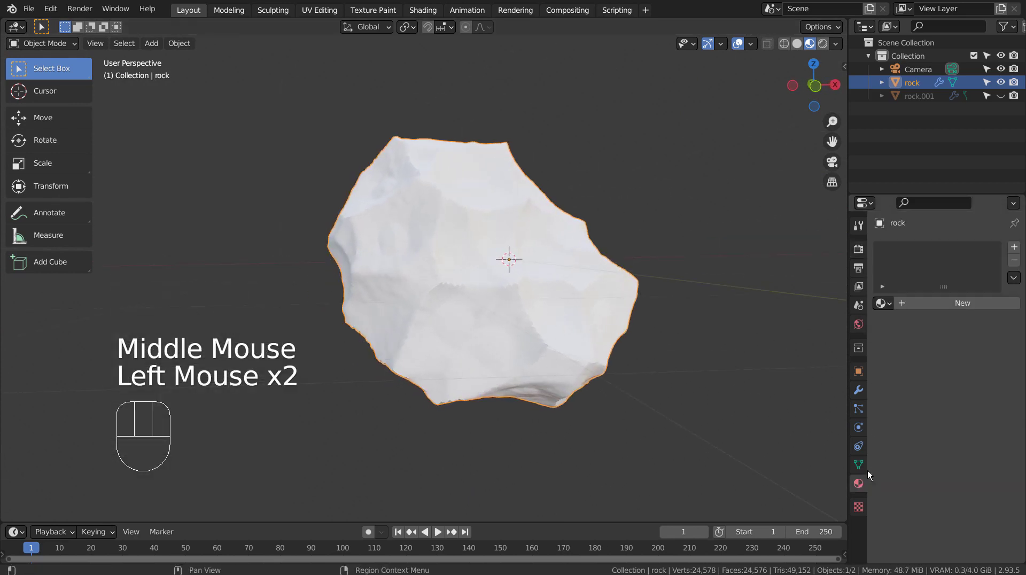
pyautogui.click(883, 303)
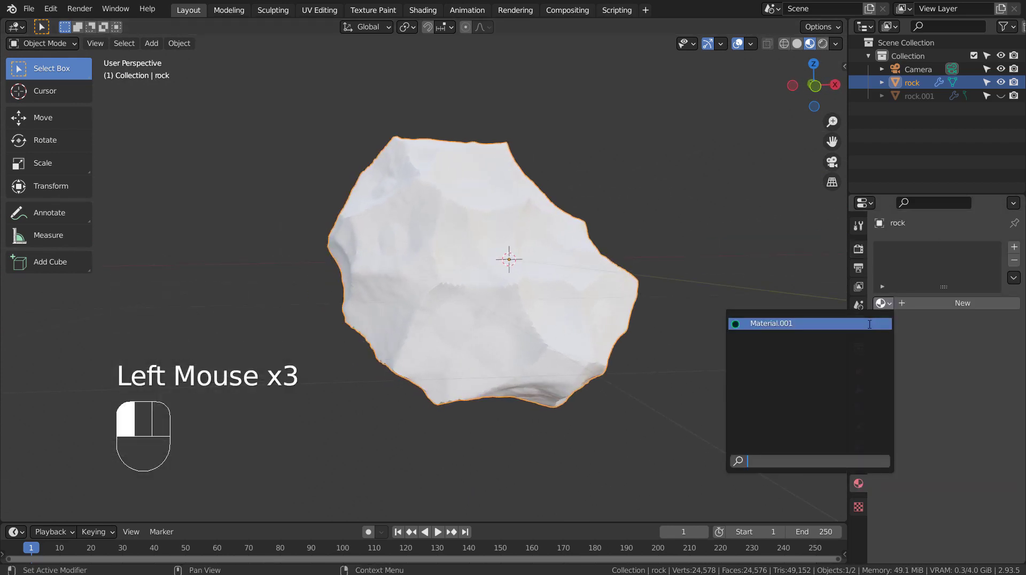
pyautogui.click(870, 324)
pyautogui.moveTo(752, 321); pyautogui.dragTo(224, 344, button='middle')
pyautogui.scroll(-2, 393, 336)
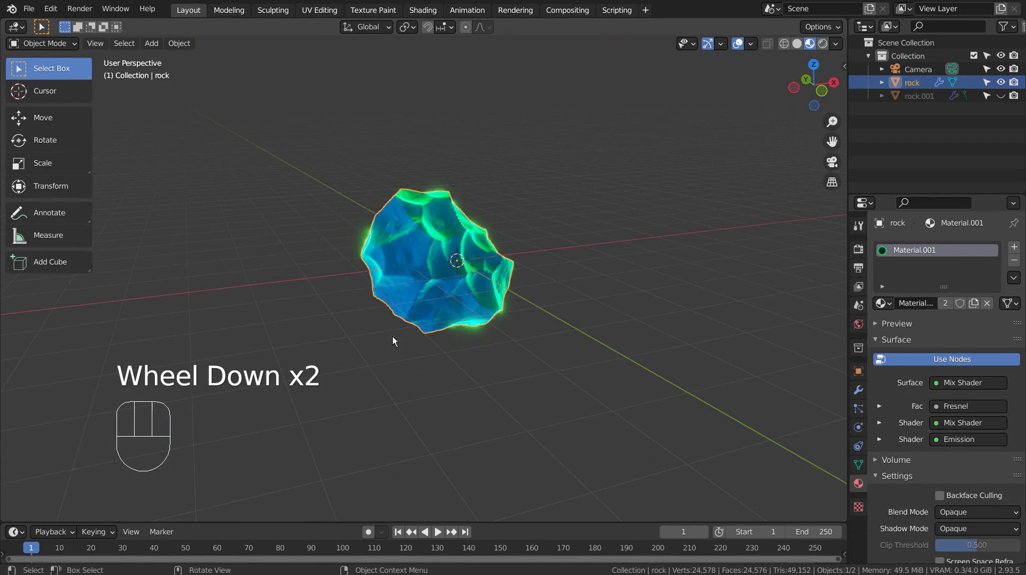
pyautogui.moveTo(392, 340); pyautogui.dragTo(585, 378, button='middle')
pyautogui.click(216, 345)
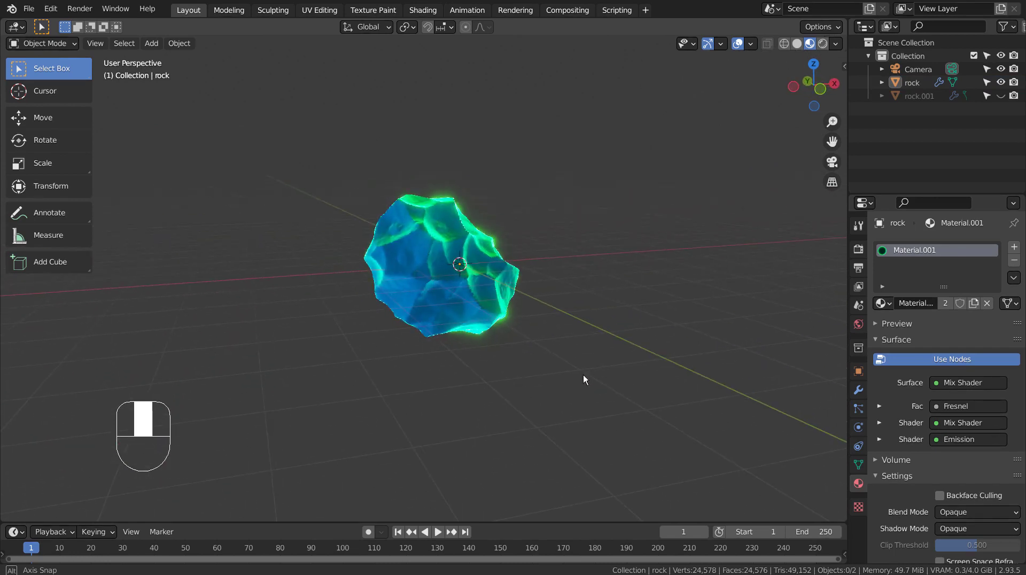
# Select the rock and switch to the Shading workspace with its Material.001 nodes
pyautogui.click(840, 266)
pyautogui.click(858, 250)
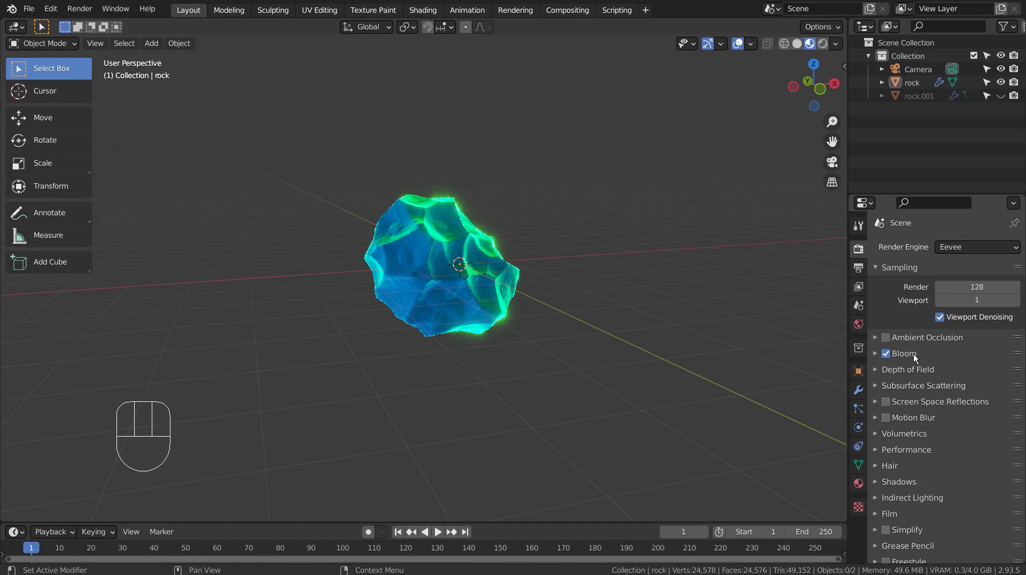
pyautogui.moveTo(529, 293)
pyautogui.mouseDown(button='middle')
pyautogui.moveTo(560, 366)
pyautogui.moveTo(396, 362)
pyautogui.moveTo(330, 355)
pyautogui.moveTo(283, 270)
pyautogui.moveTo(413, 234)
pyautogui.moveTo(604, 336)
pyautogui.moveTo(518, 376)
pyautogui.moveTo(511, 317)
pyautogui.mouseUp(button='middle')
pyautogui.click(511, 316)
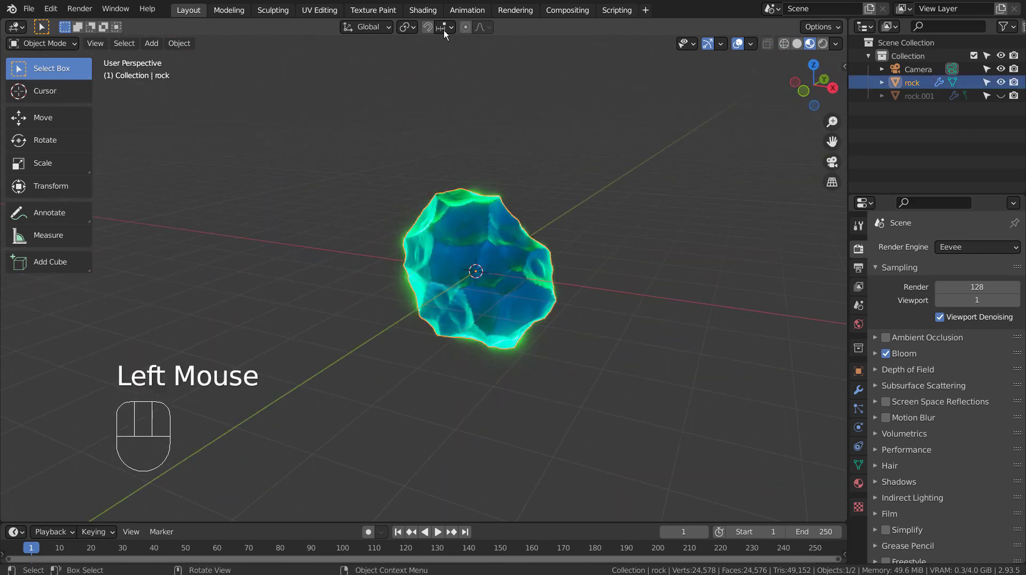
pyautogui.click(423, 10)
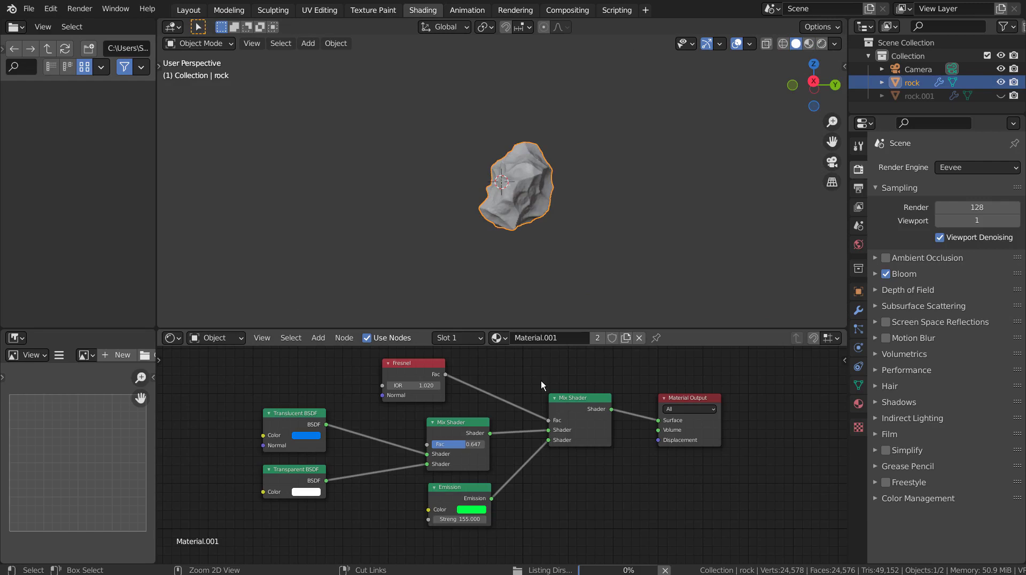
# Maximize the node editor to view all Material.001 nodes, then restore the layout
pyautogui.hotkey('ctrl', 'space')
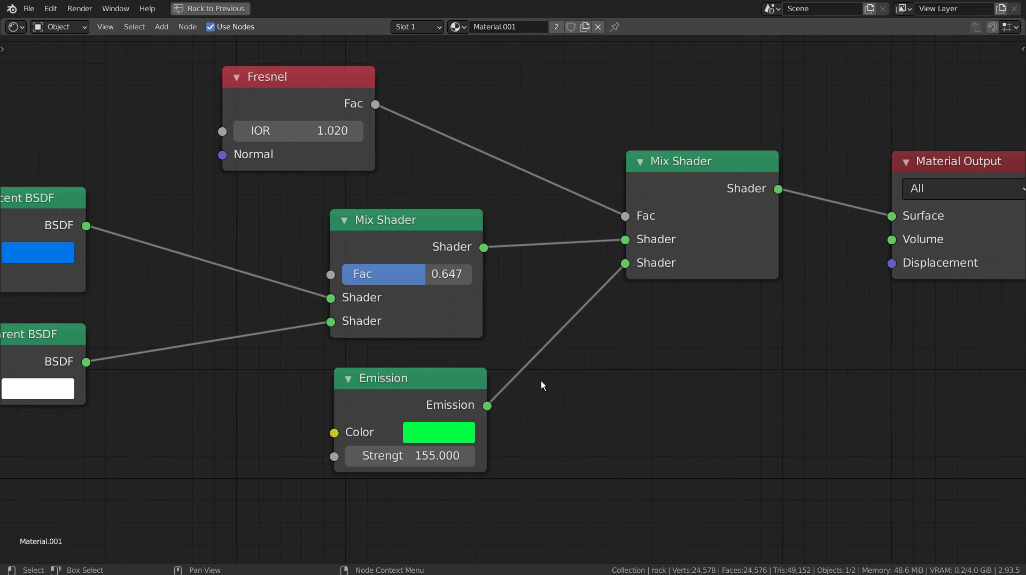
pyautogui.press('Home')
pyautogui.moveTo(700, 417); pyautogui.dragTo(716, 417, button='middle')
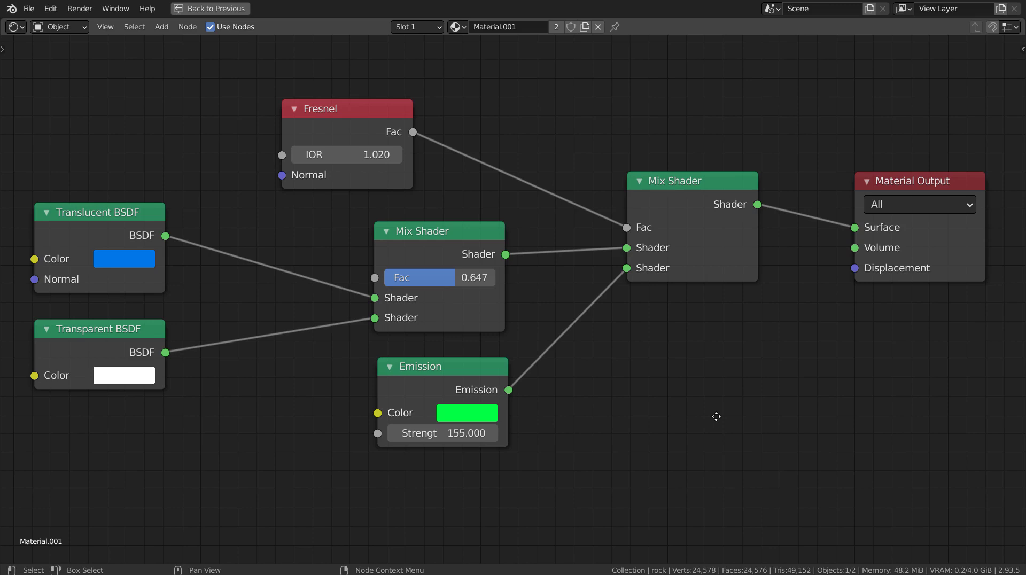
pyautogui.hotkey('ctrl', 'space')
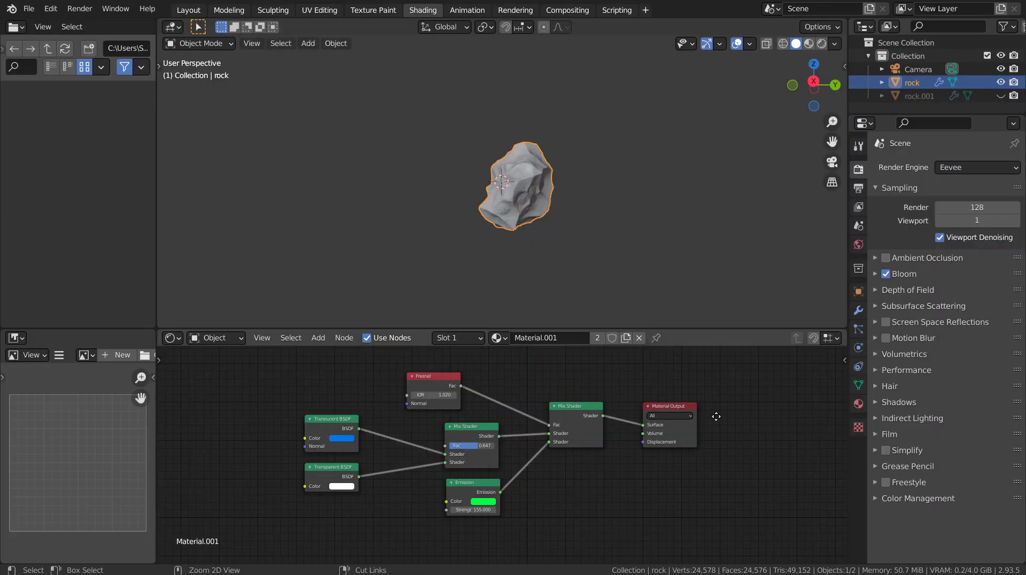
# Show the rock in Material Preview shading and orbit around its glow
pyautogui.scroll(5, 647, 219)
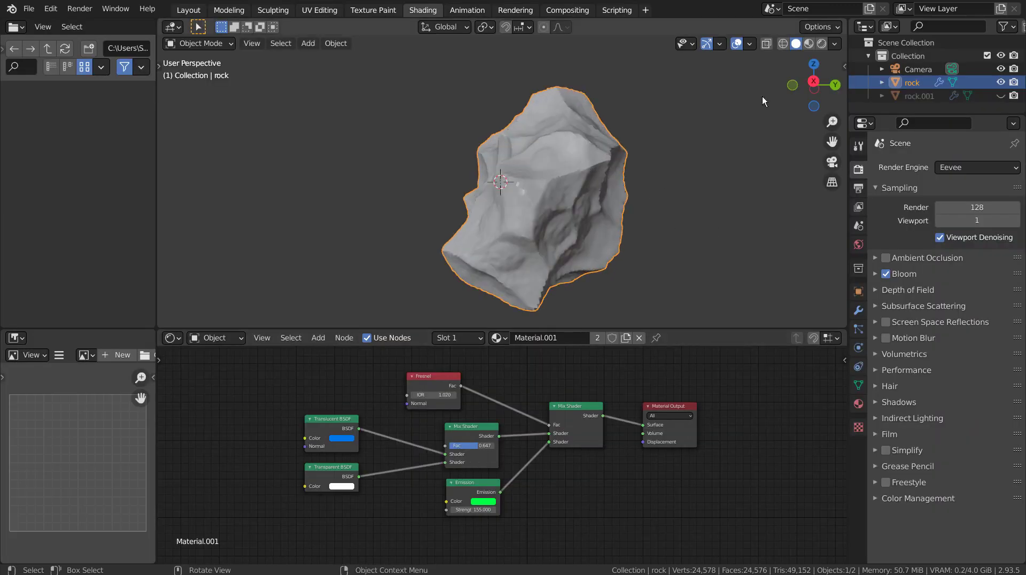
pyautogui.click(808, 46)
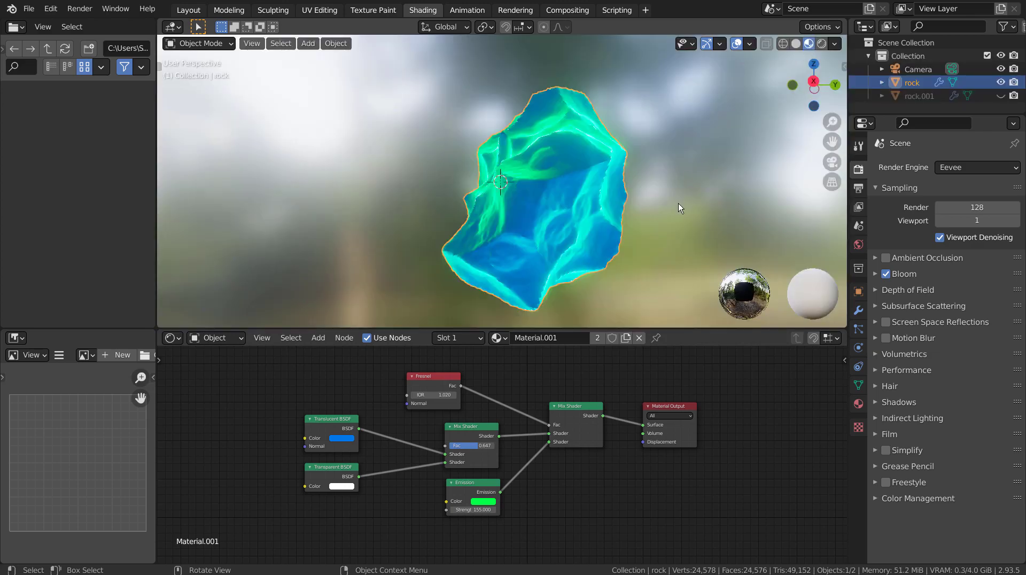
pyautogui.moveTo(679, 203); pyautogui.dragTo(566, 514, button='middle')
pyautogui.scroll(4, 405, 405)
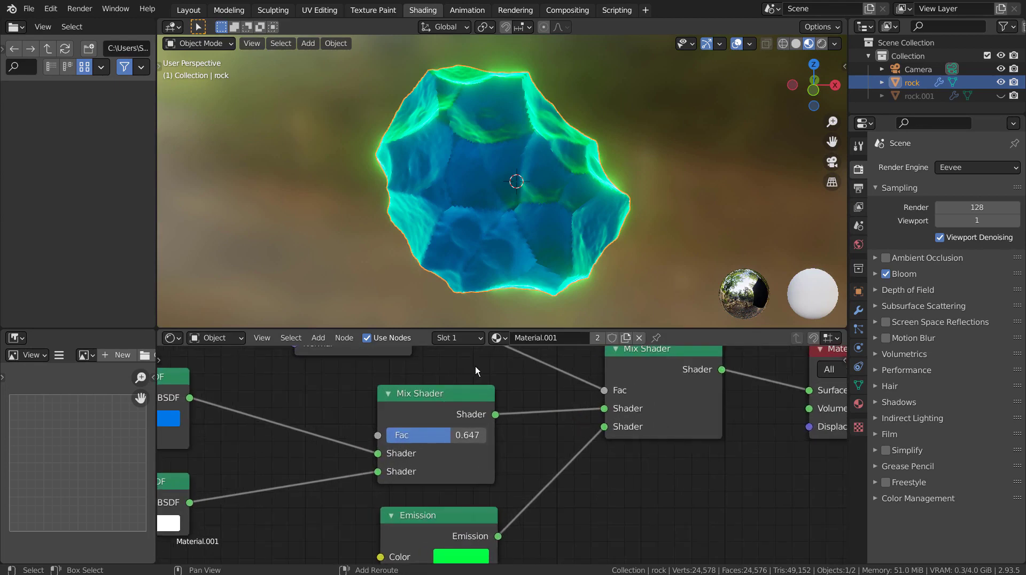
pyautogui.moveTo(476, 367); pyautogui.dragTo(615, 444, button='middle')
pyautogui.scroll(4, 630, 457)
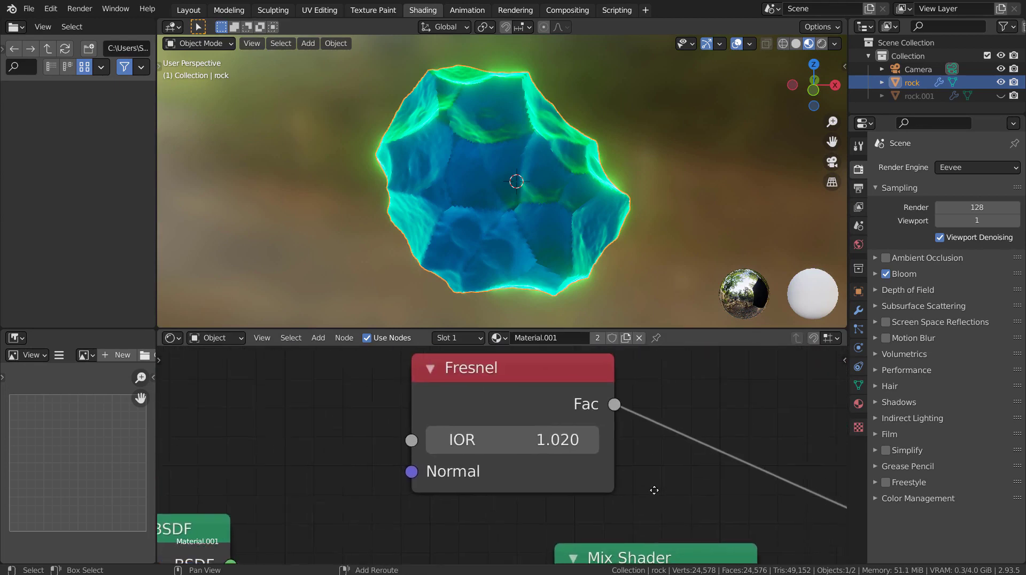
pyautogui.moveTo(654, 491); pyautogui.dragTo(628, 511, button='middle')
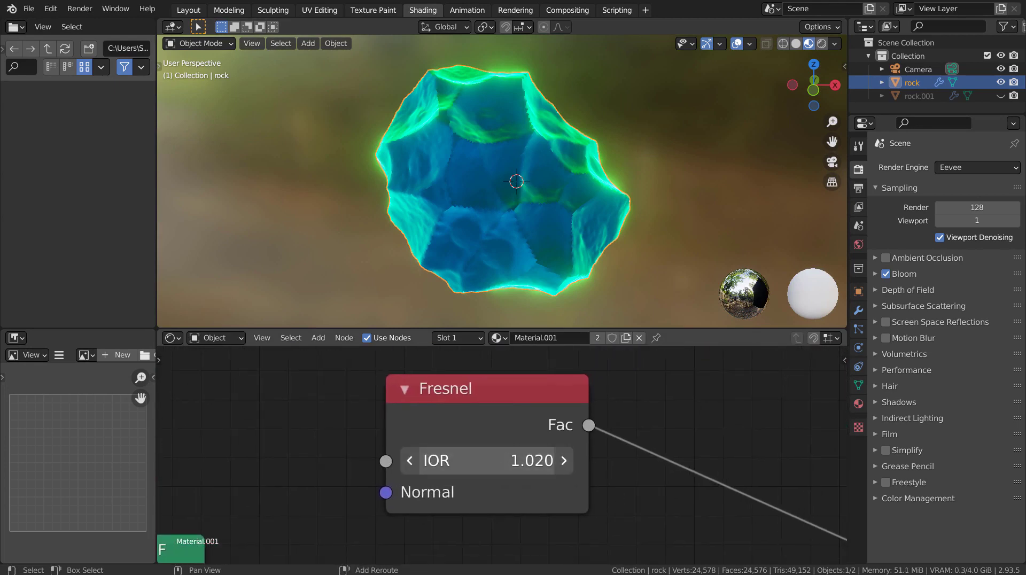
pyautogui.moveTo(487, 460)
pyautogui.mouseDown()
pyautogui.moveTo(515, 460)
pyautogui.moveTo(430, 460)
pyautogui.moveTo(590, 461)
pyautogui.moveTo(462, 460)
pyautogui.moveTo(486, 460)
pyautogui.mouseUp()
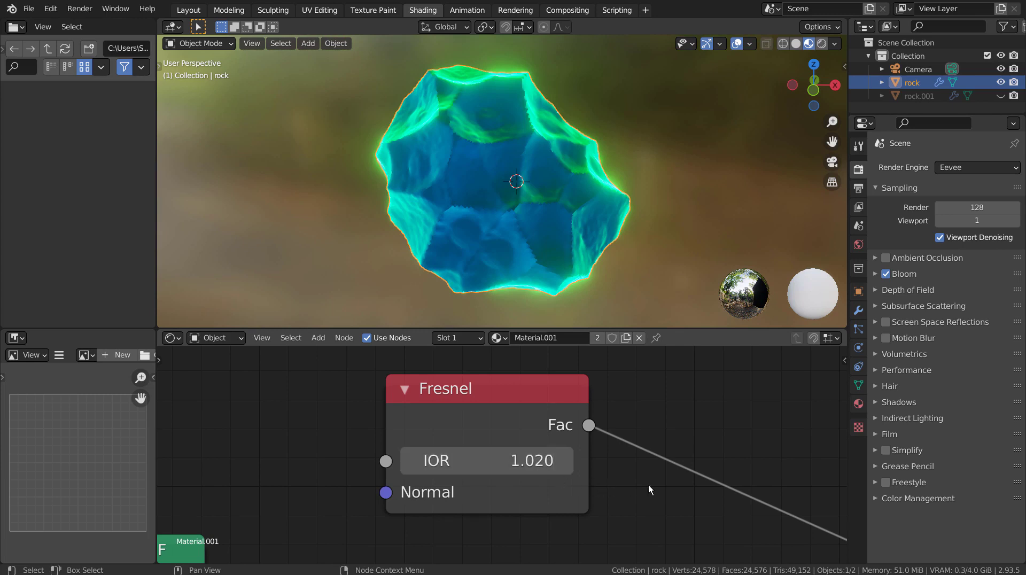
pyautogui.moveTo(602, 447); pyautogui.dragTo(576, 413, button='middle')
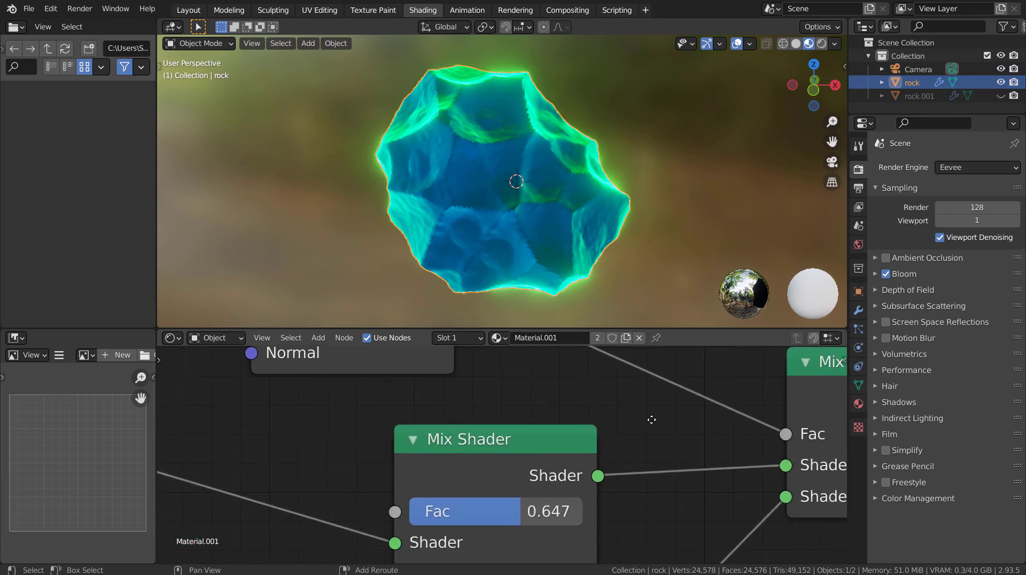
pyautogui.moveTo(588, 491); pyautogui.dragTo(580, 454, button='middle')
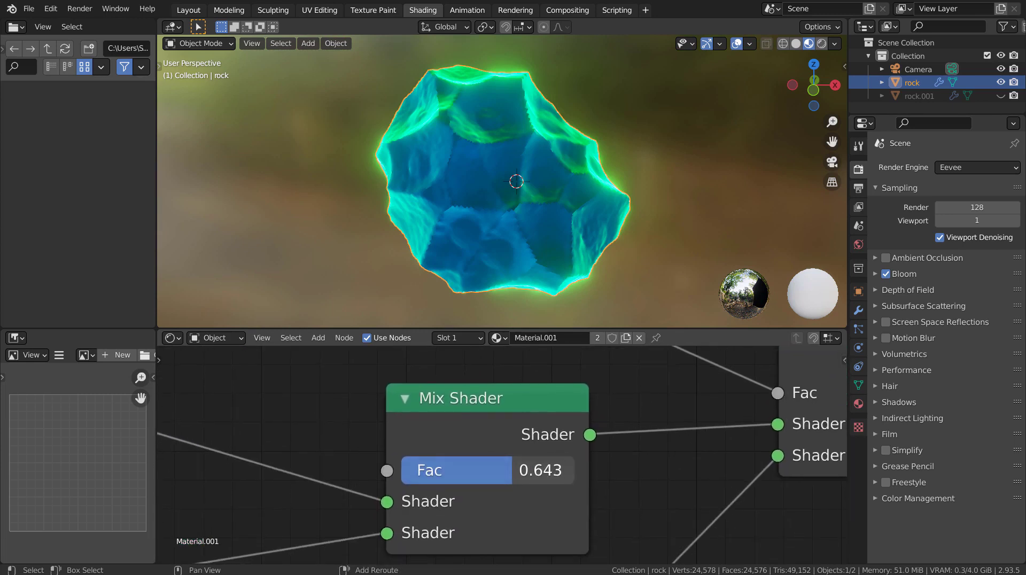
pyautogui.moveTo(490, 470); pyautogui.dragTo(540, 470)
pyautogui.moveTo(572, 299); pyautogui.dragTo(623, 242, button='middle')
pyautogui.moveTo(526, 471); pyautogui.dragTo(480, 472)
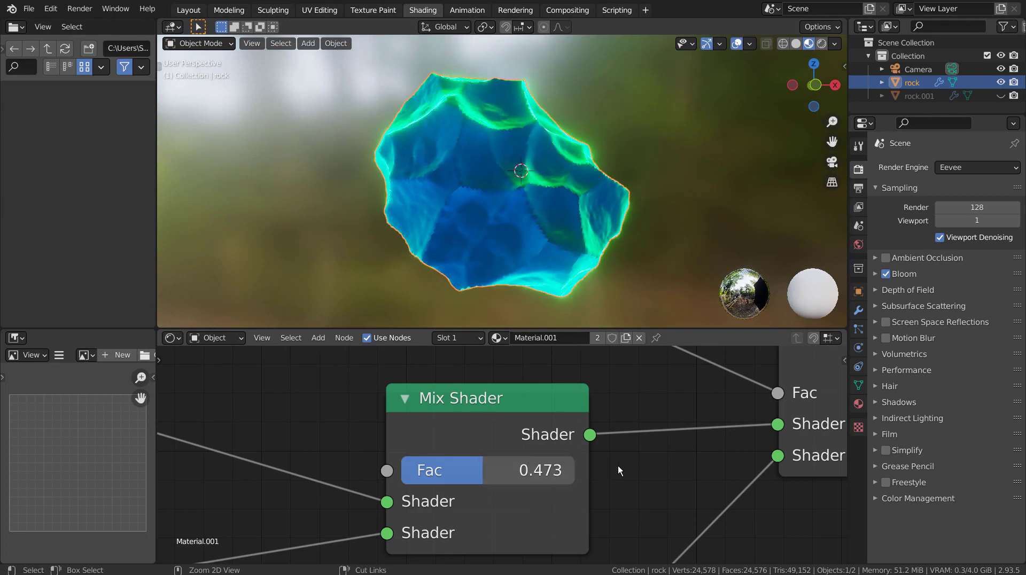
pyautogui.hotkey('ctrl', 'z')
pyautogui.press('BackSpace')
pyautogui.hotkey('ctrl', 'z')
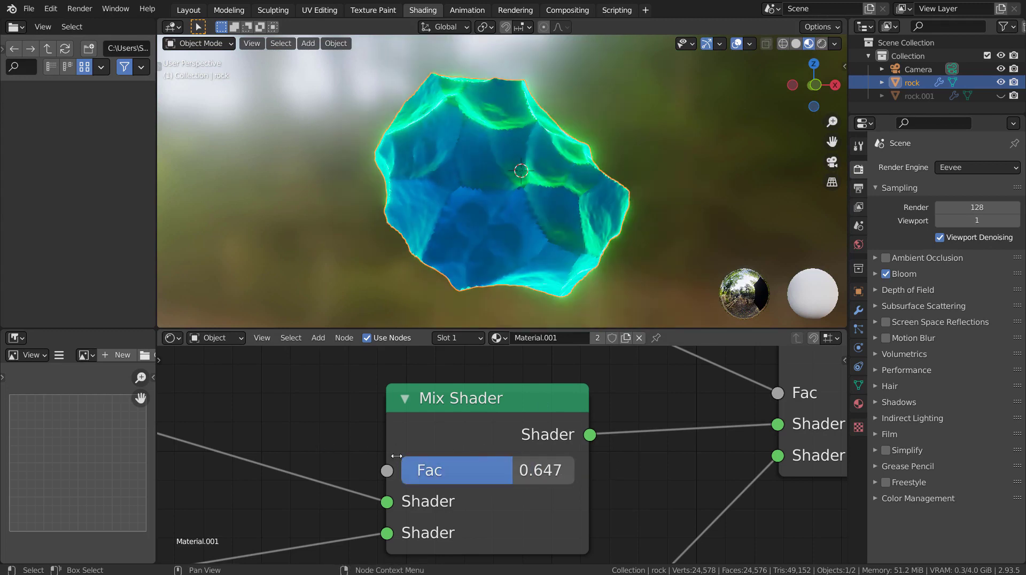
# Try a pink Translucent BSDF colour and view the rock in Rendered shading
pyautogui.scroll(-2, 397, 444)
pyautogui.moveTo(377, 446); pyautogui.dragTo(585, 399, button='middle')
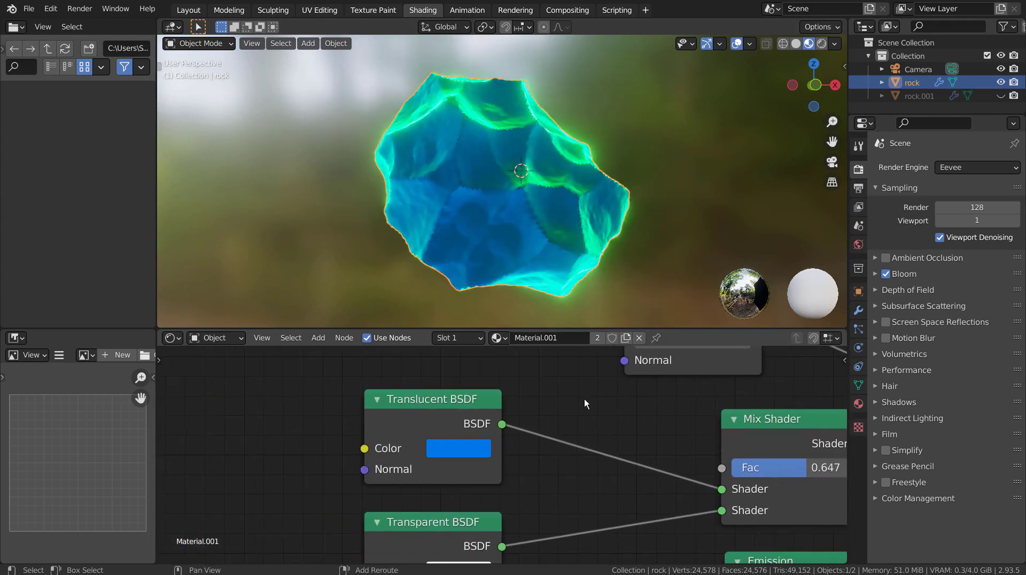
pyautogui.click(458, 449)
pyautogui.click(515, 297)
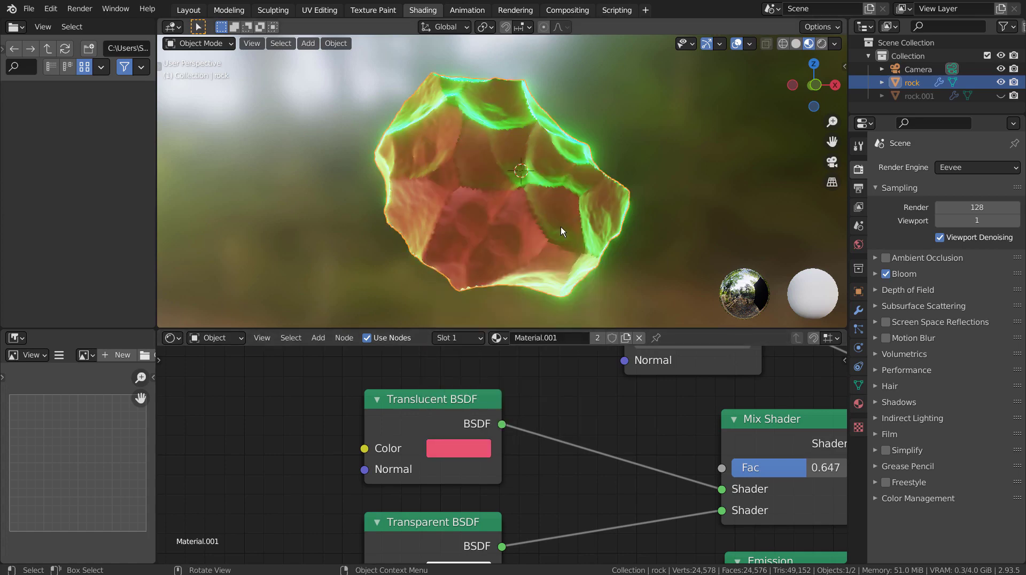
pyautogui.moveTo(572, 246); pyautogui.dragTo(661, 168, button='middle')
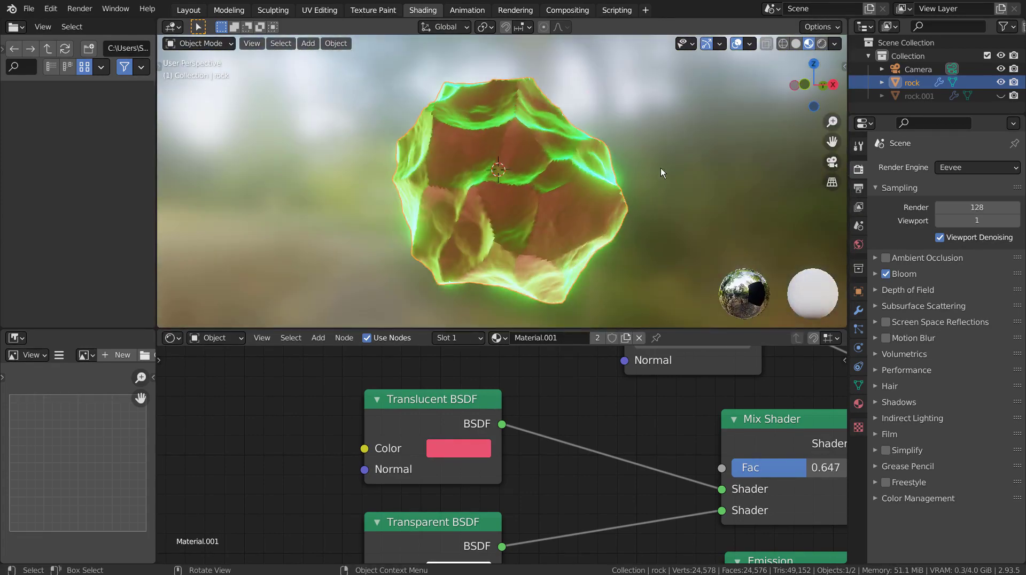
pyautogui.click(821, 44)
pyautogui.moveTo(711, 233); pyautogui.dragTo(173, 257, button='middle')
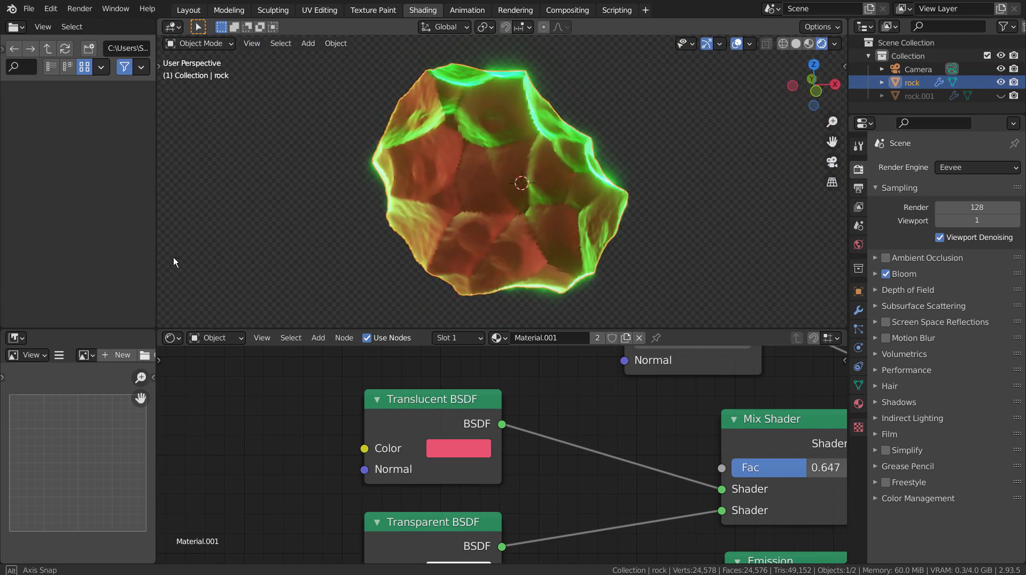
# Restore the blue translucent colour, then test yellow-green and magenta alternatives
pyautogui.hotkey('ctrl', 'v')
pyautogui.click(448, 449)
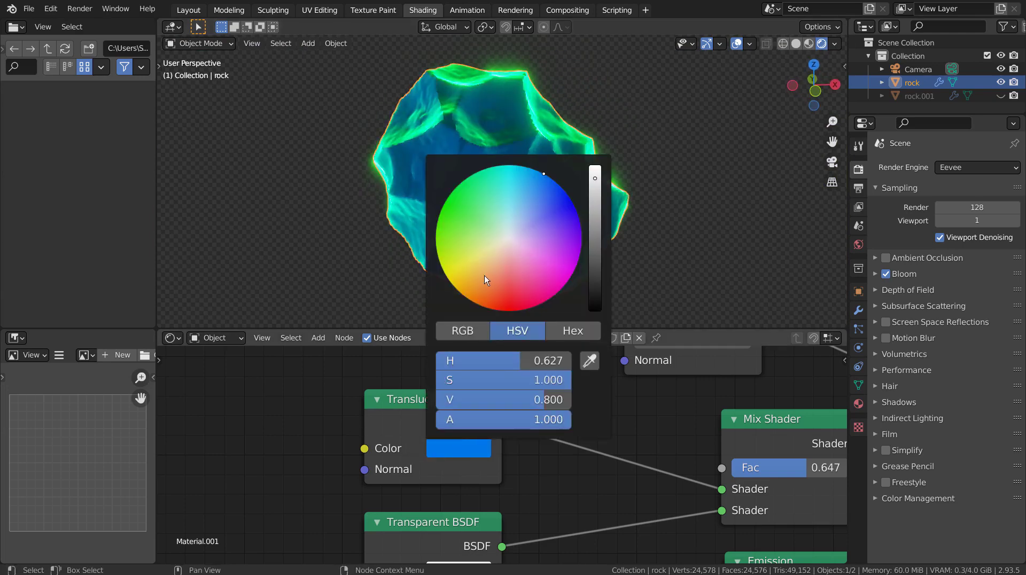
pyautogui.click(449, 268)
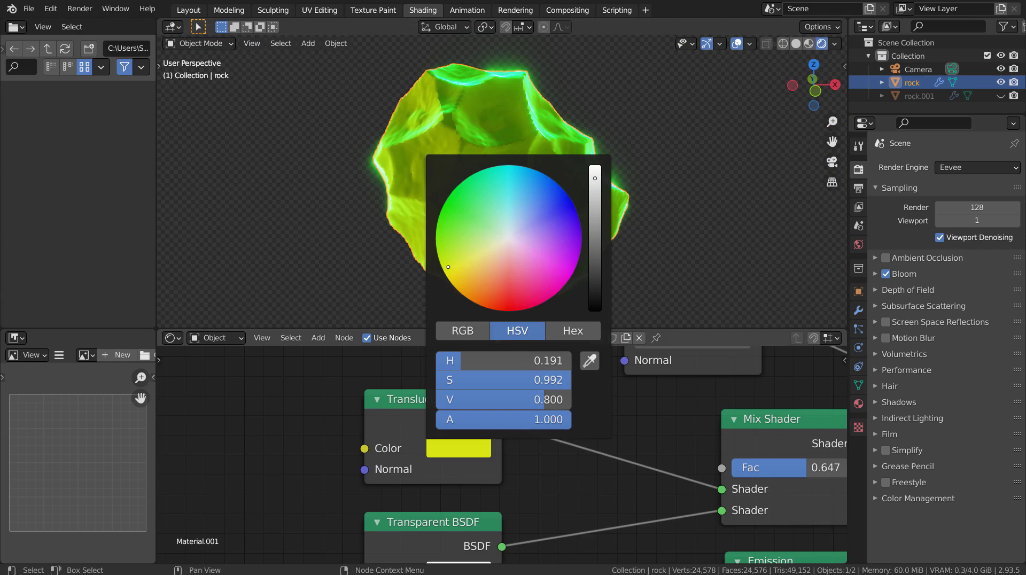
pyautogui.click(575, 269)
pyautogui.moveTo(709, 285); pyautogui.dragTo(758, 269, button='middle')
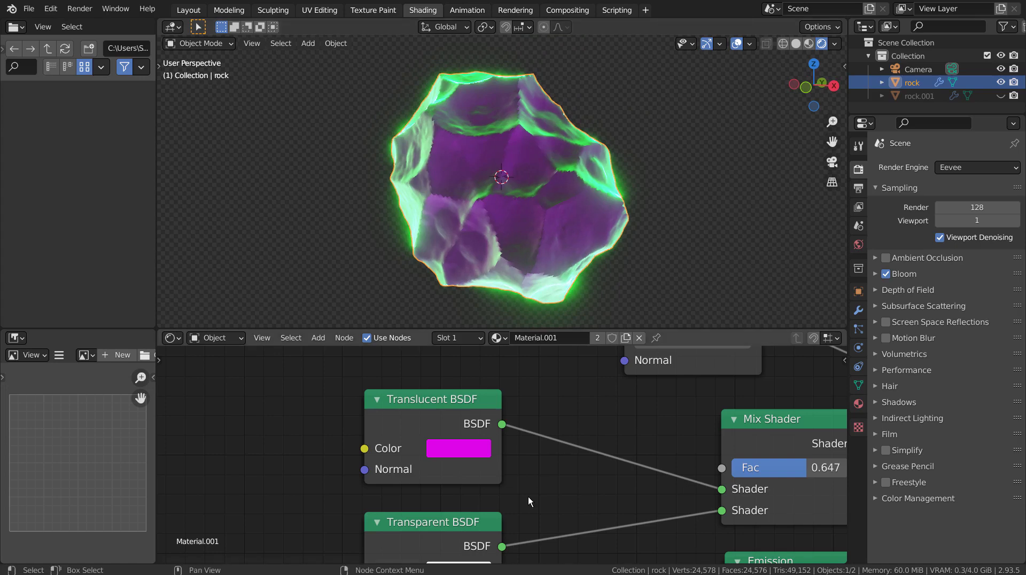
pyautogui.moveTo(528, 496); pyautogui.dragTo(437, 444, button='middle')
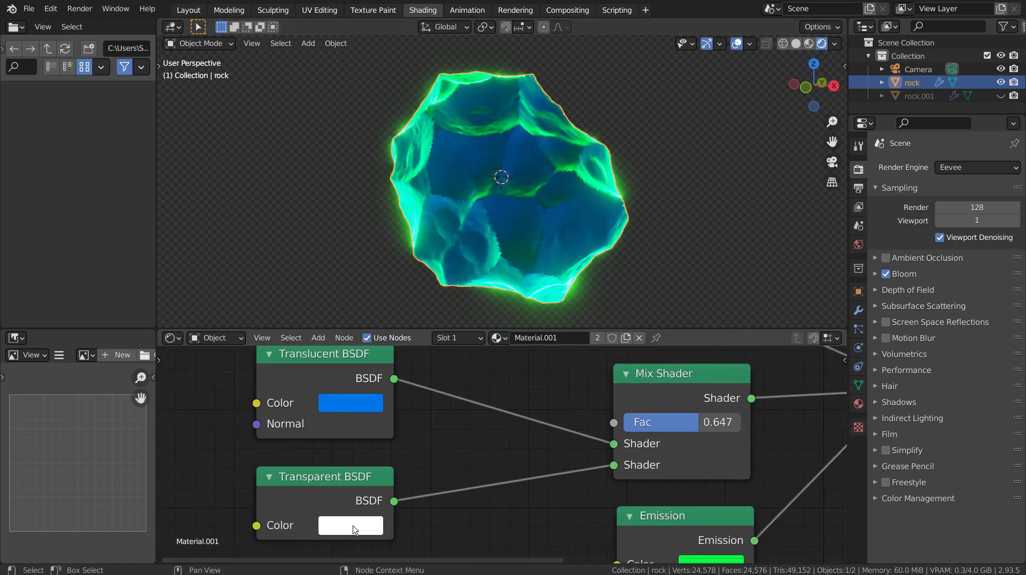
# Test yellow-green and black on the Transparent BSDF colour, then undo to white
pyautogui.click(353, 529)
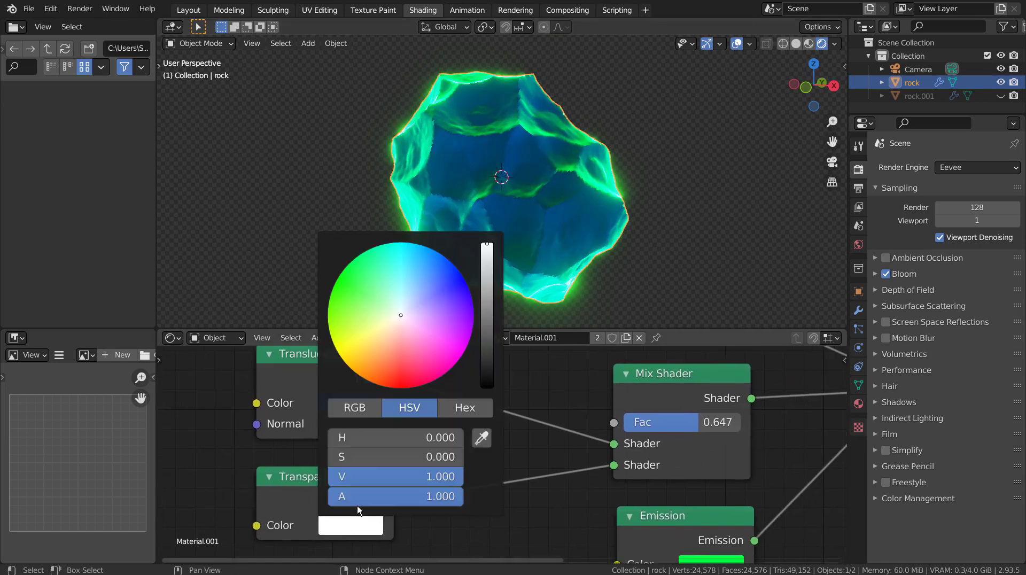
pyautogui.moveTo(378, 317)
pyautogui.mouseDown()
pyautogui.moveTo(356, 332)
pyautogui.moveTo(339, 325)
pyautogui.moveTo(438, 377)
pyautogui.moveTo(460, 275)
pyautogui.moveTo(333, 296)
pyautogui.moveTo(412, 320)
pyautogui.mouseUp()
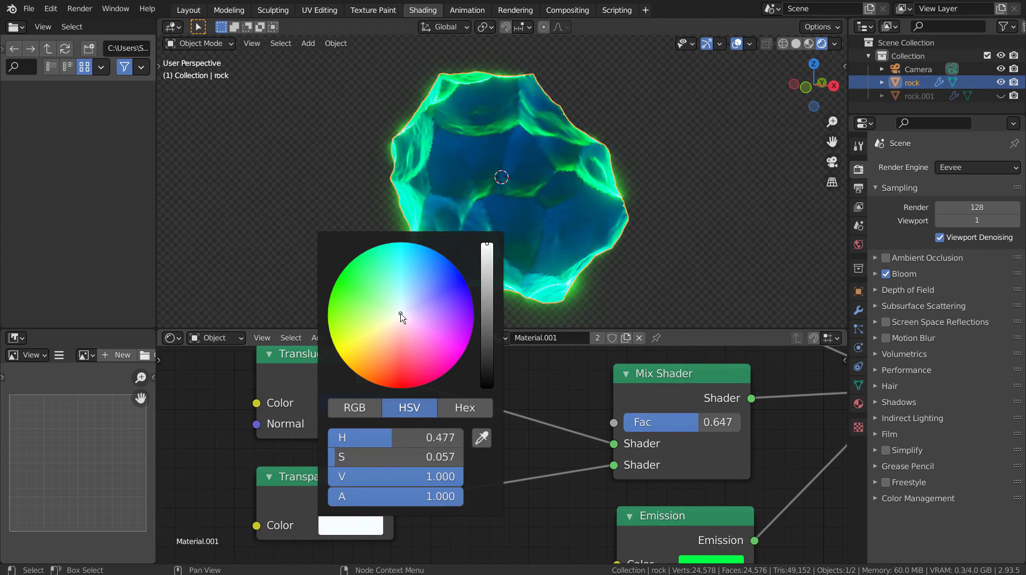
pyautogui.moveTo(491, 248); pyautogui.dragTo(487, 395)
pyautogui.moveTo(661, 257); pyautogui.dragTo(749, 267, button='middle')
pyautogui.hotkey('ctrl', 'z')
# Centre the Emission node and its Strength field in the node editor
pyautogui.scroll(-2, 754, 393)
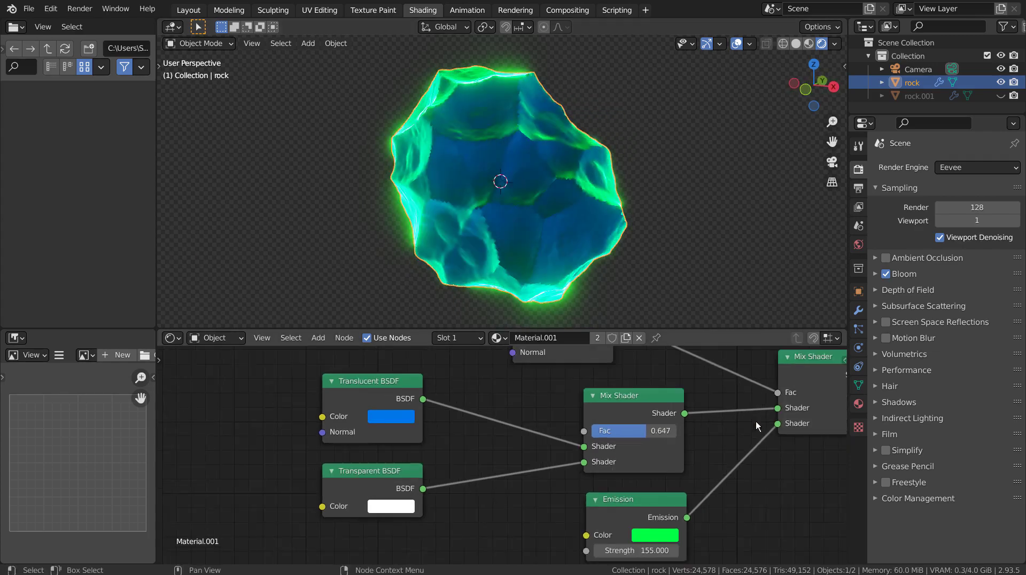
pyautogui.moveTo(755, 421); pyautogui.dragTo(626, 379, button='middle')
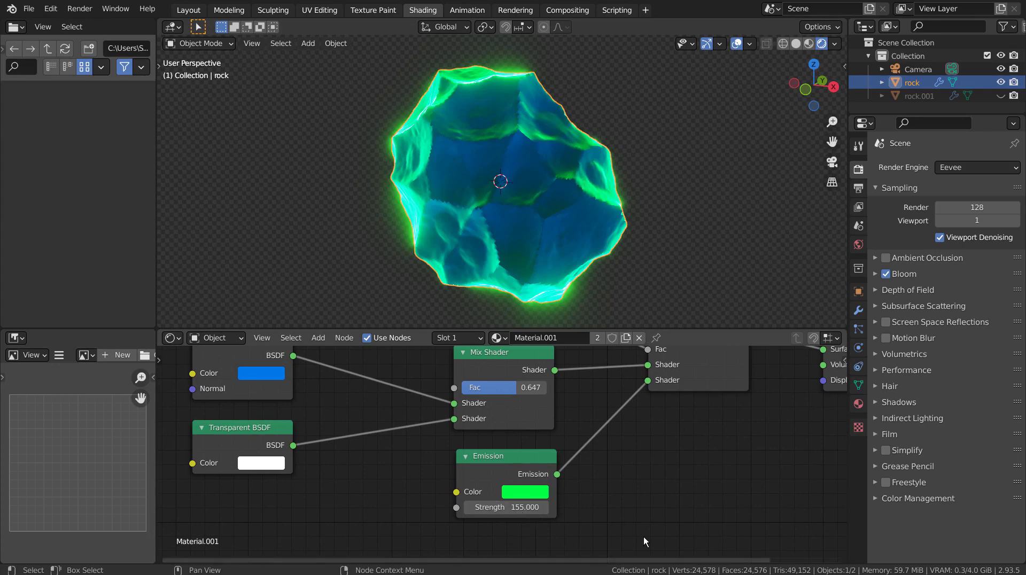
pyautogui.scroll(1, 658, 529)
pyautogui.moveTo(662, 524); pyautogui.dragTo(651, 429, button='middle')
pyautogui.scroll(2, 650, 431)
pyautogui.moveTo(562, 281); pyautogui.dragTo(702, 237, button='middle')
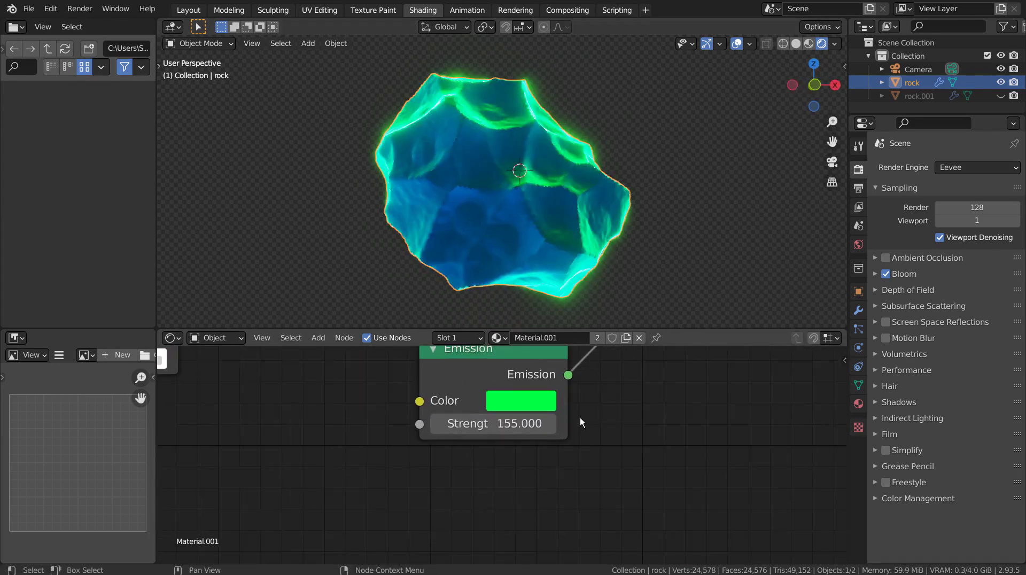
# Test Emission Strength values up to 751, then revert it to 155
pyautogui.moveTo(494, 423); pyautogui.dragTo(516, 423)
pyautogui.moveTo(495, 423); pyautogui.dragTo(524, 423)
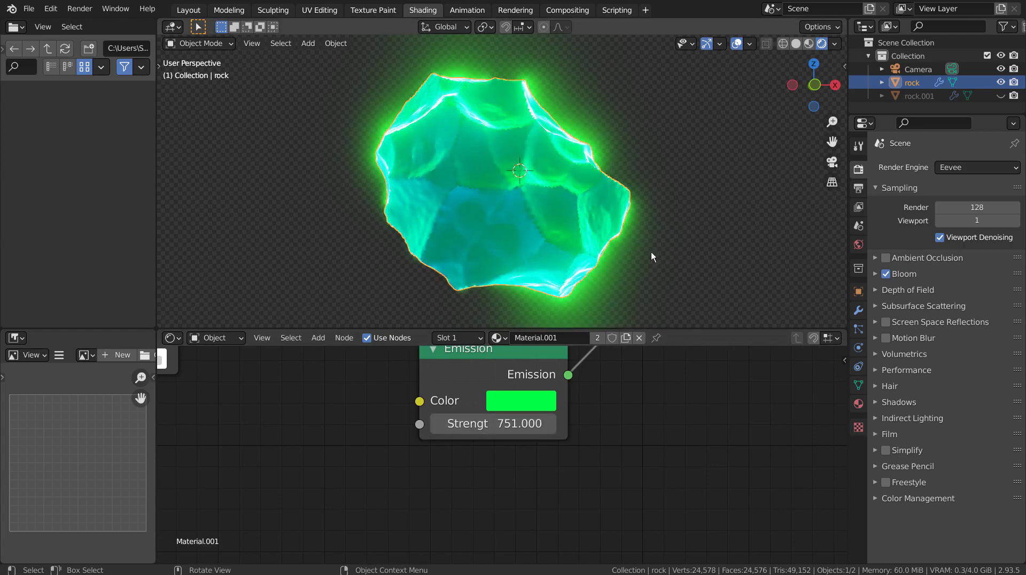
pyautogui.moveTo(651, 252); pyautogui.dragTo(701, 298, button='middle')
pyautogui.hotkey('ctrl', 'z')
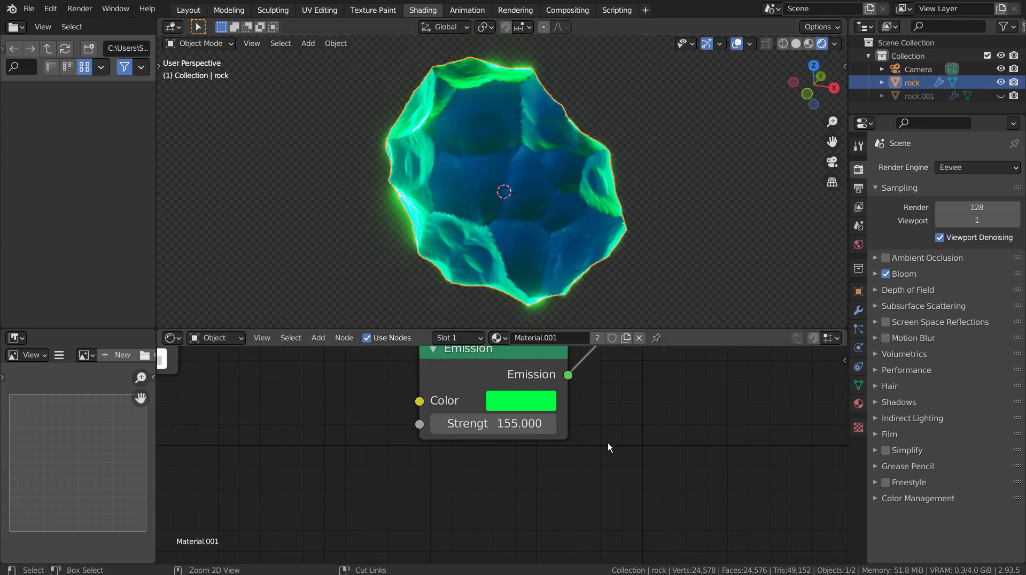
# Set the Emission colour to orange (H 0.027, S 0.979) after trying blue
pyautogui.click(516, 401)
pyautogui.click(553, 221)
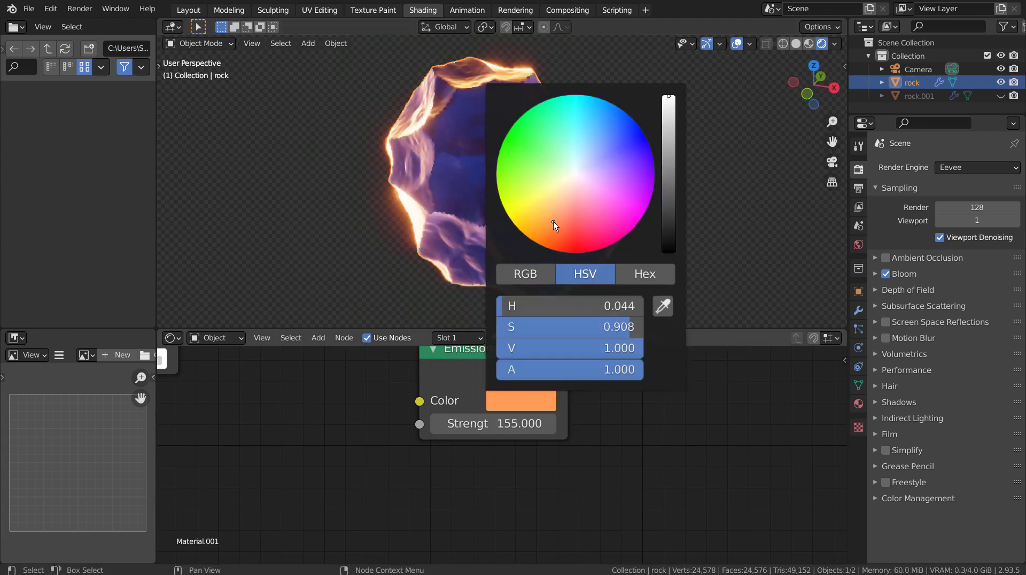
pyautogui.moveTo(689, 267); pyautogui.dragTo(740, 241, button='middle')
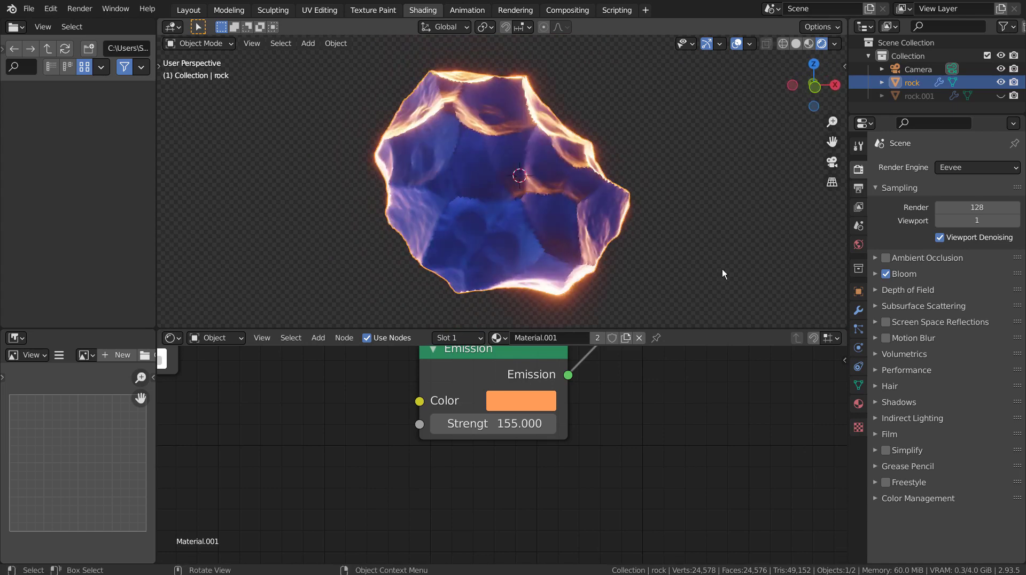
pyautogui.hotkey('ctrl', 'v')
pyautogui.click(534, 407)
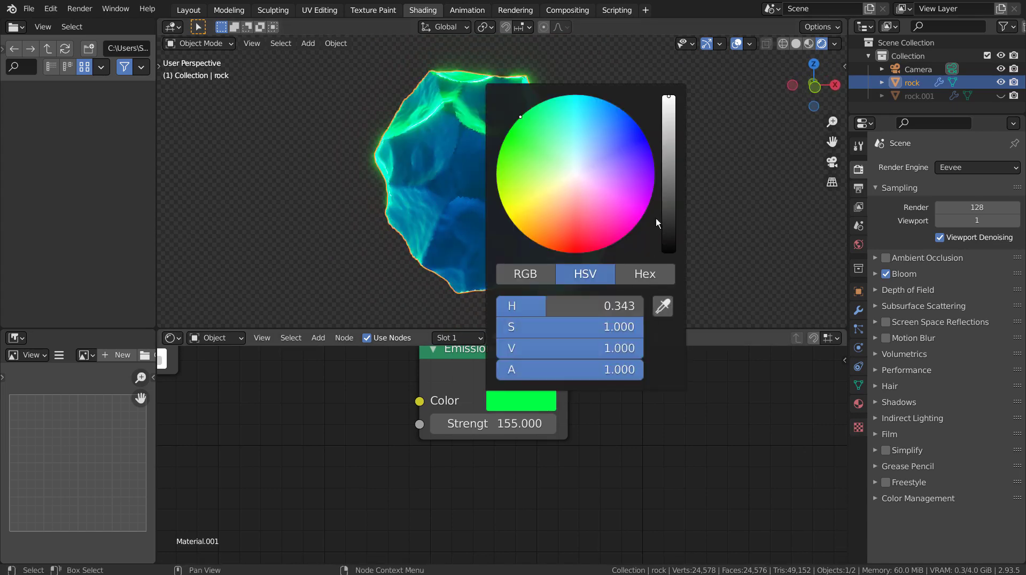
pyautogui.moveTo(637, 201); pyautogui.dragTo(630, 150)
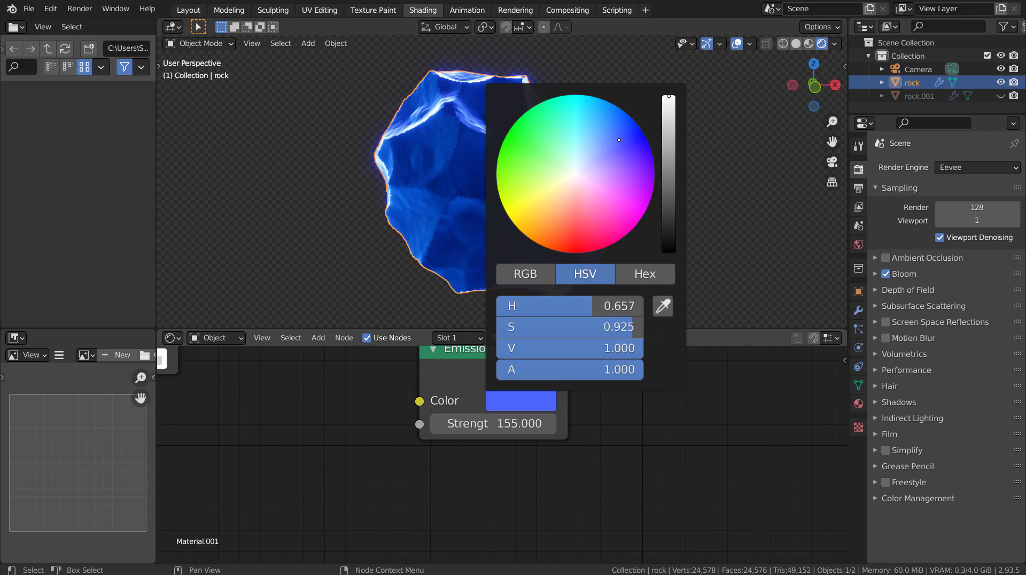
pyautogui.click(550, 114)
pyautogui.moveTo(532, 157); pyautogui.dragTo(554, 240)
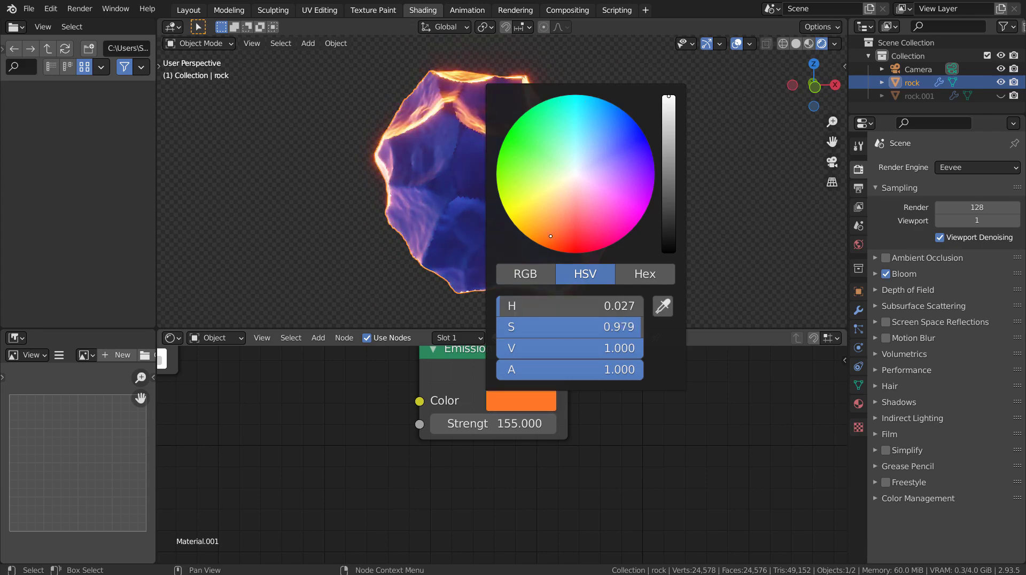